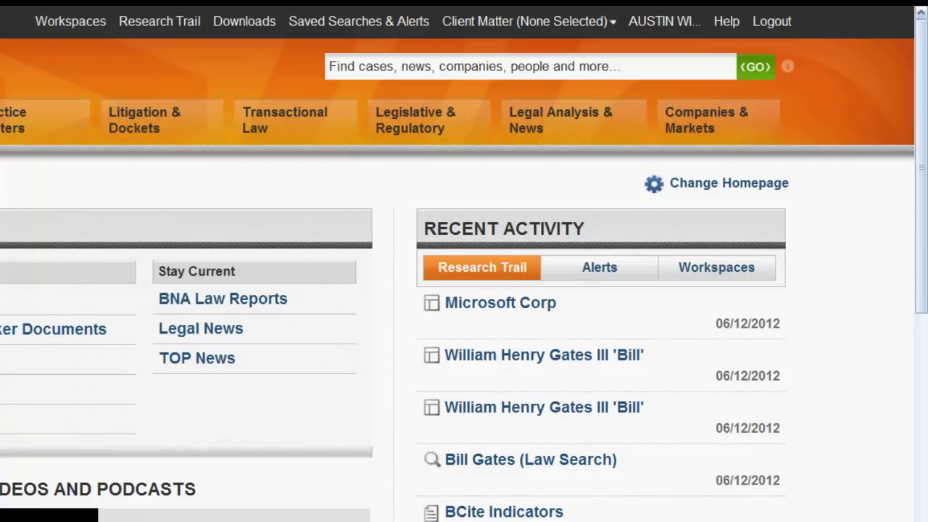
# Step: Run a citation search for 410 US 113 to pull up Roe v. Wade
pyautogui.click(677, 68)
pyautogui.write('410 US 113')
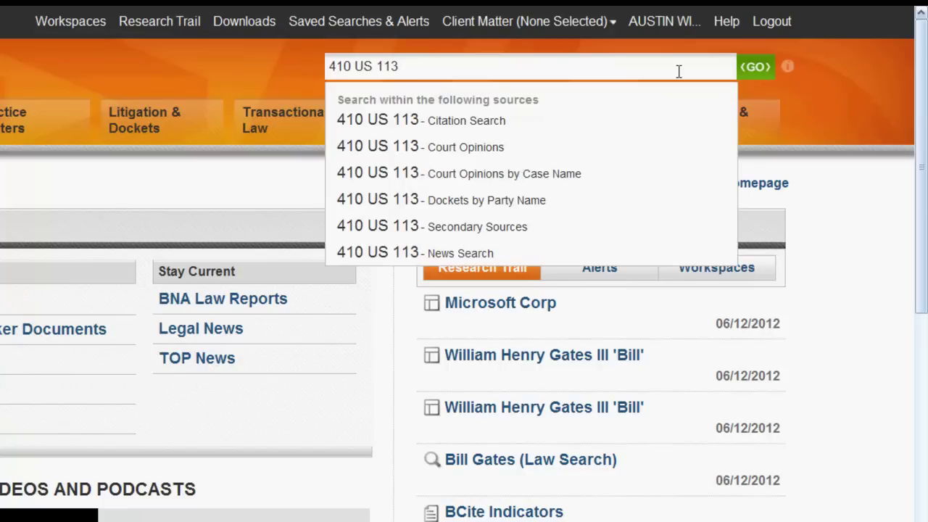
pyautogui.click(481, 128)
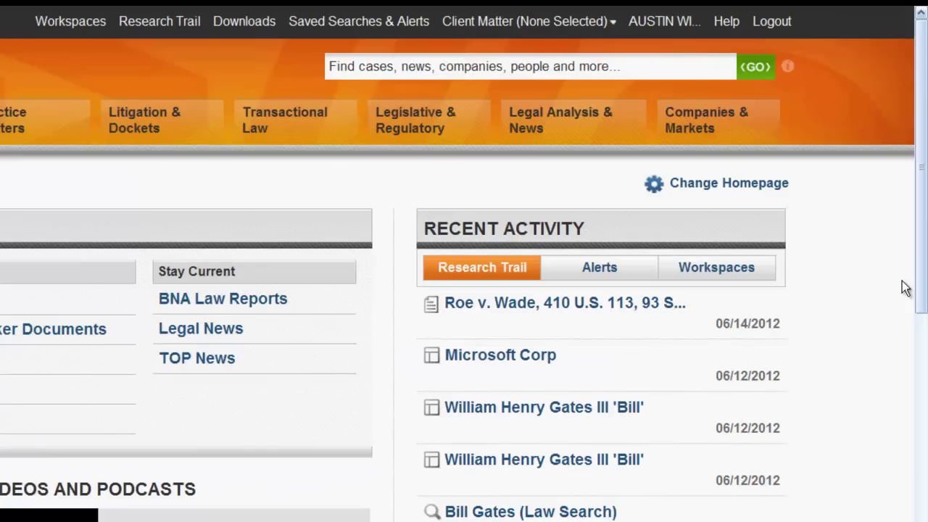
# Step: Search Court Opinions for 'adverse possession' and open the Dauzat v. Collums Furniture opinion
pyautogui.click(673, 68)
pyautogui.write('adverse possession')
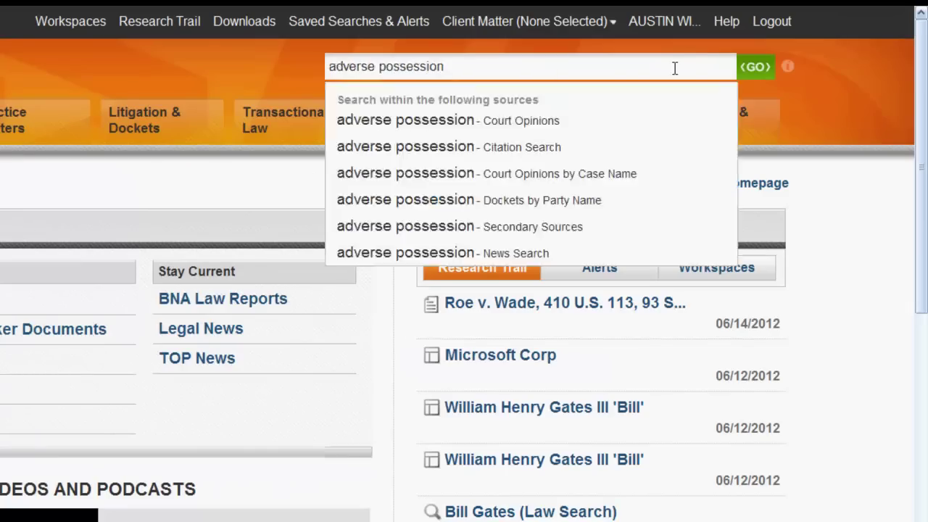
pyautogui.click(557, 121)
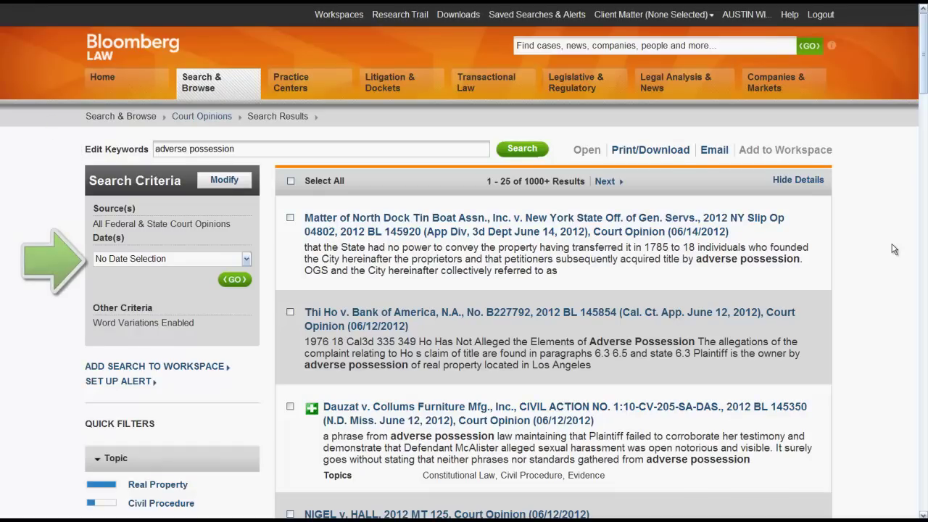
pyautogui.scroll(-3, 893, 249)
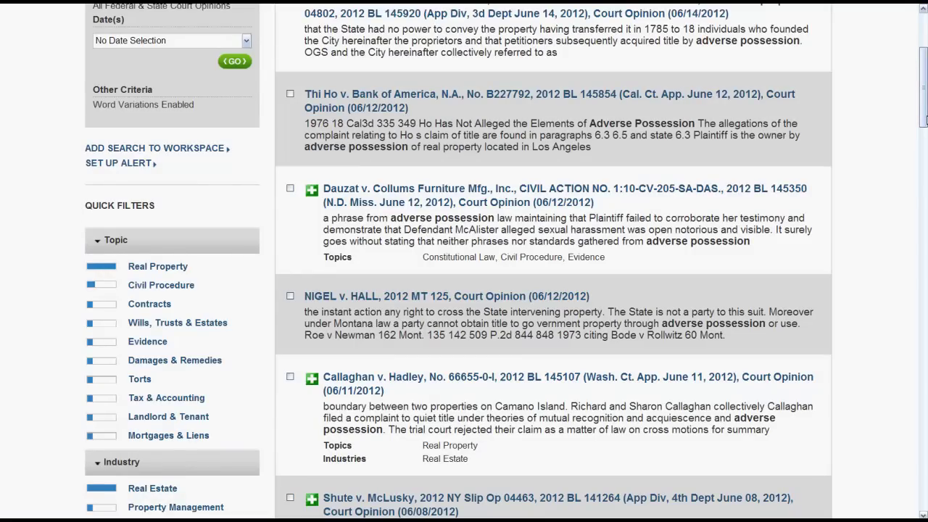
pyautogui.click(362, 201)
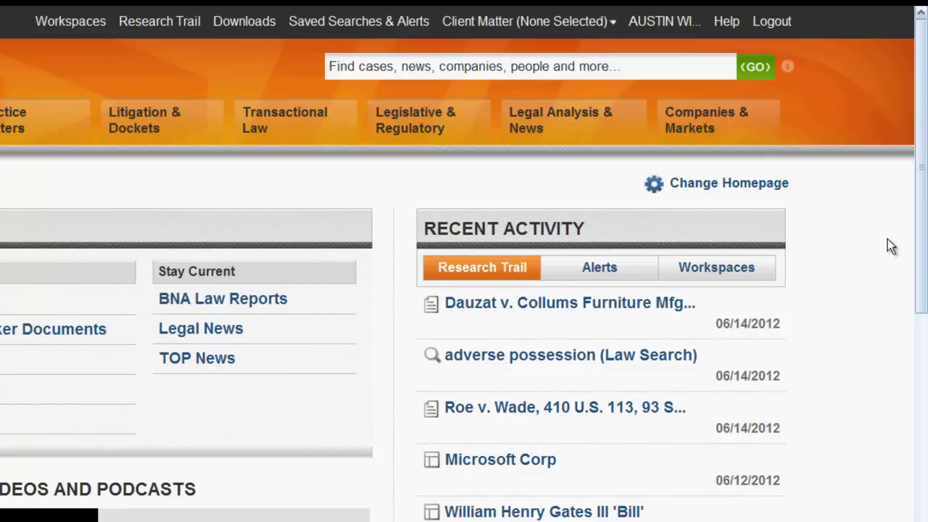
# Step: Search Court Opinions by case name 'Roe v. wade', open the 410 U.S. 113 opinion, and return Home
pyautogui.click(700, 65)
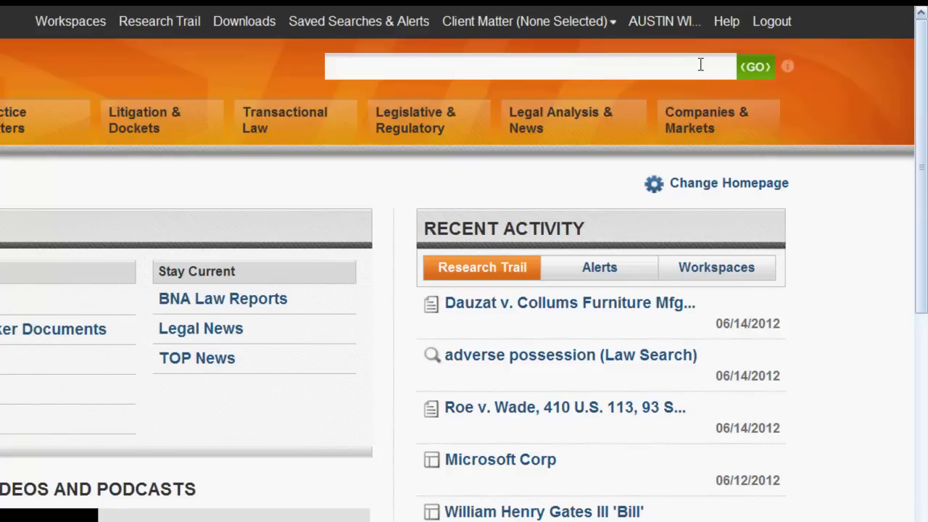
pyautogui.write('Roe v. wade')
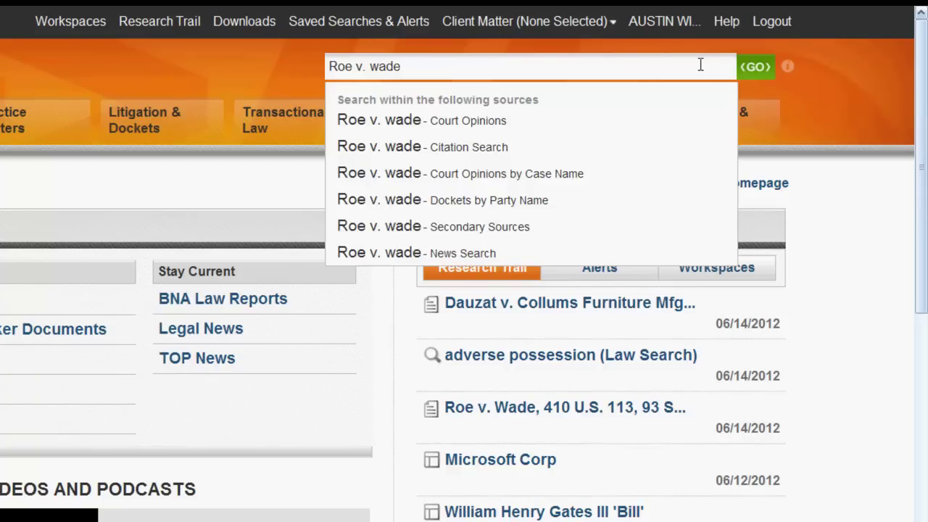
pyautogui.click(627, 181)
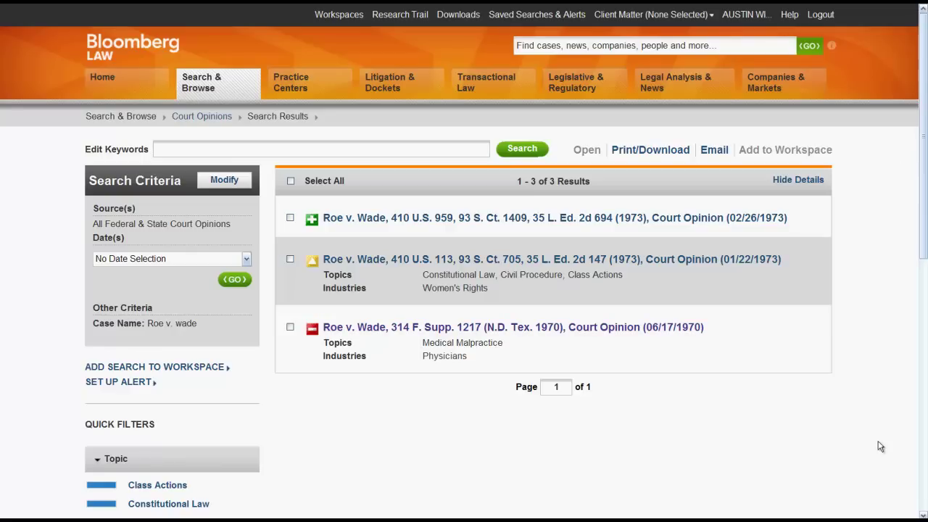
pyautogui.click(667, 268)
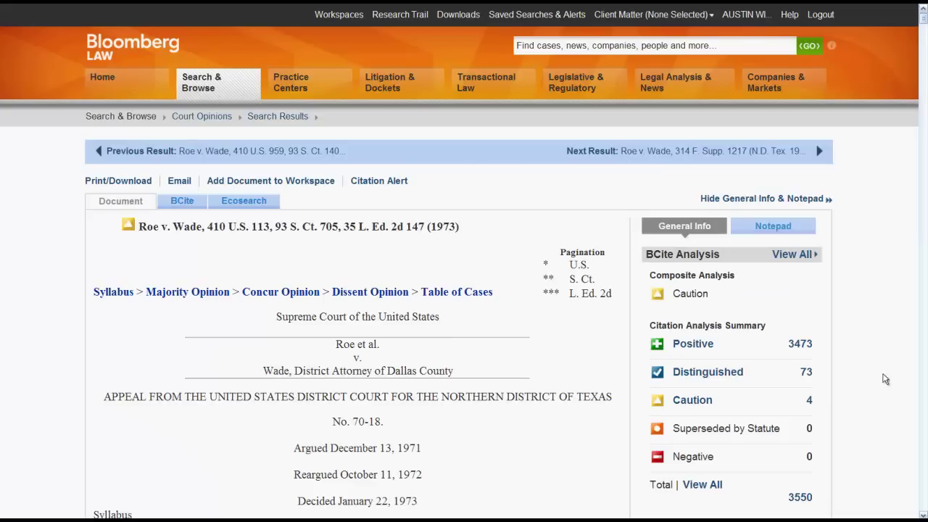
pyautogui.click(151, 55)
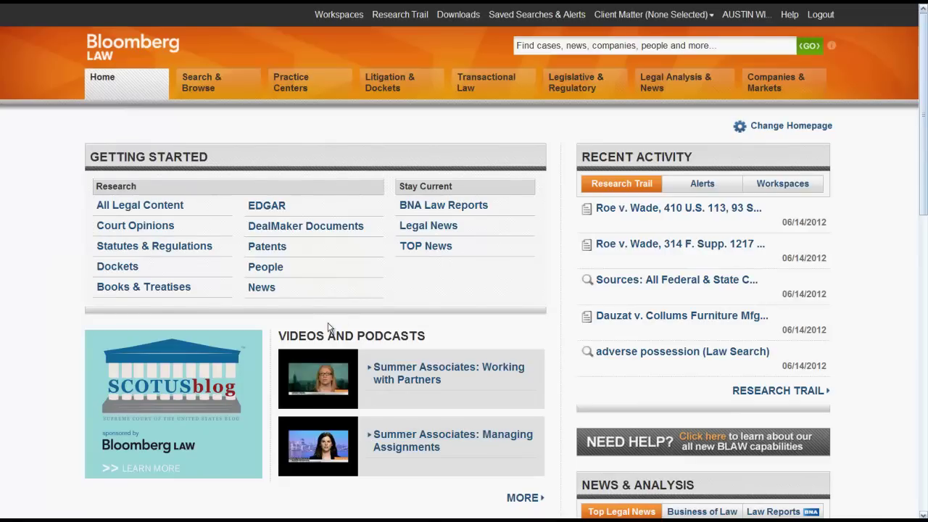
# Step: On the Court Opinions page, expand Federal > U.S. Circuit & District Courts > Eleventh Circuit
pyautogui.click(145, 226)
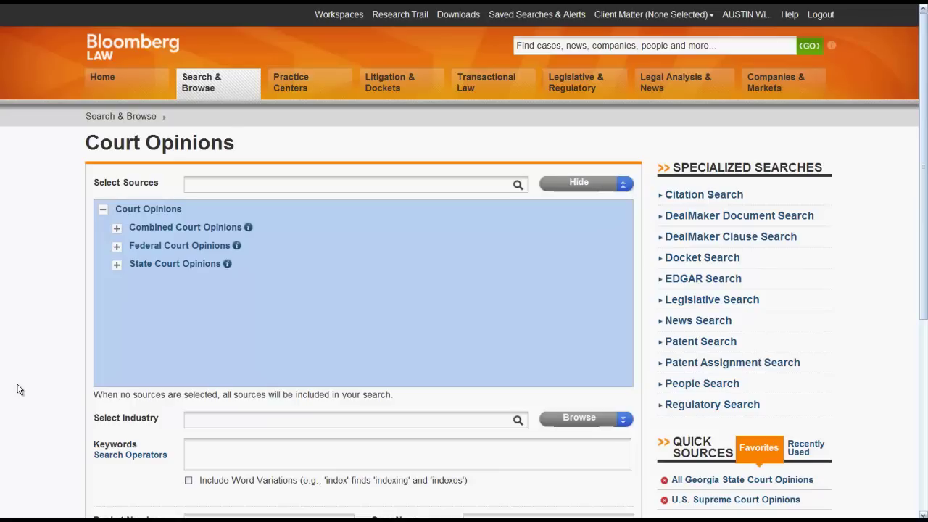
pyautogui.click(116, 247)
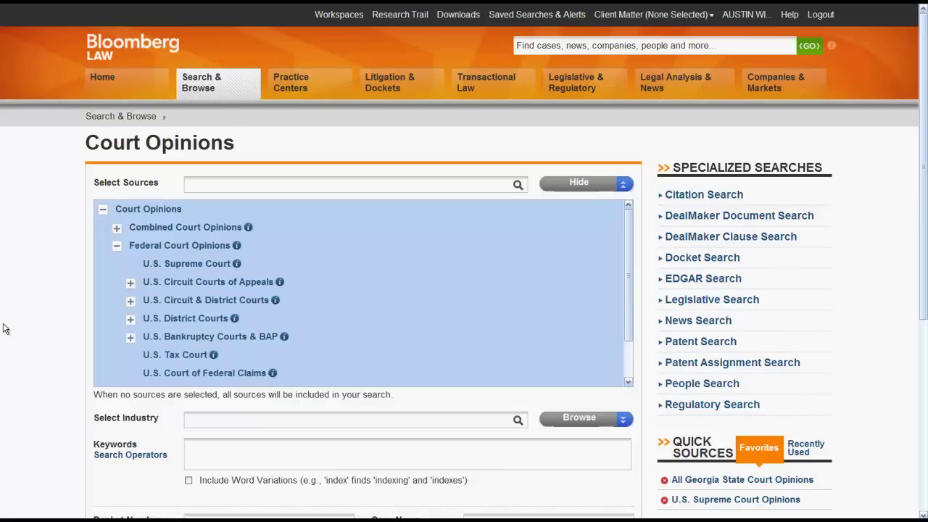
pyautogui.click(130, 302)
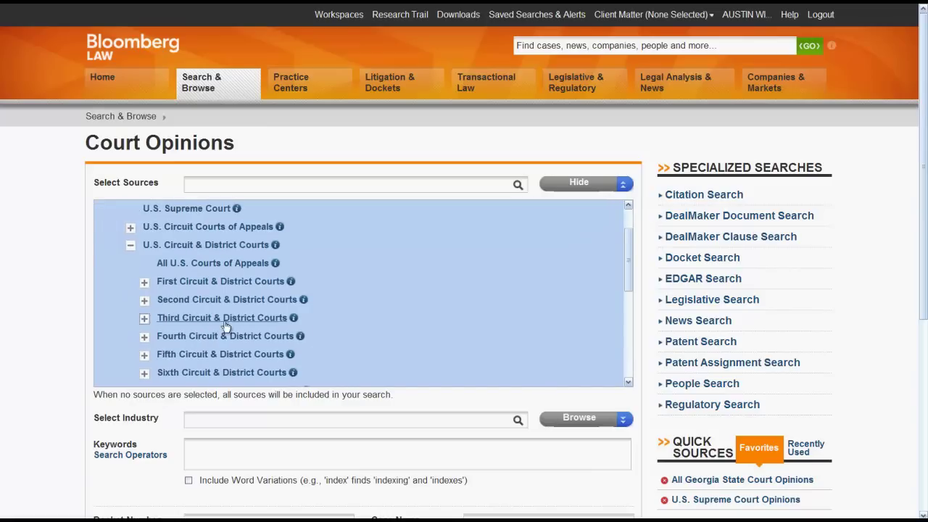
pyautogui.scroll(-2, 354, 334)
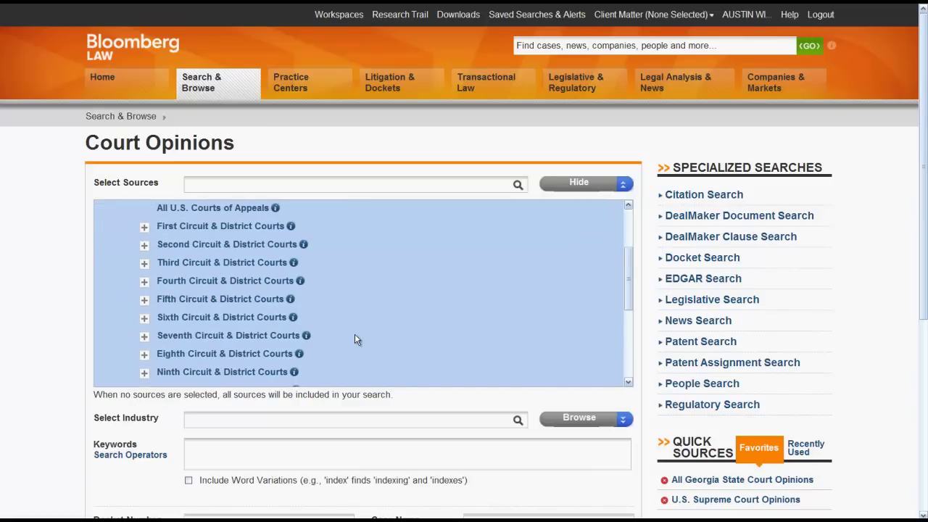
pyautogui.scroll(-2, 136, 354)
pyautogui.click(142, 353)
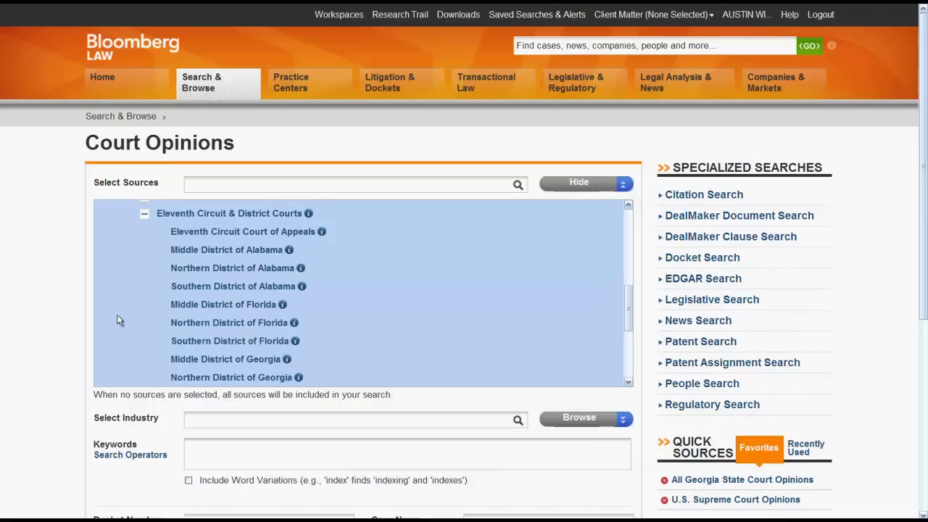
# Step: Select the Eleventh Circuit Court of Appeals and the Middle, Northern and Southern Districts of Georgia
pyautogui.click(217, 233)
pyautogui.click(628, 382)
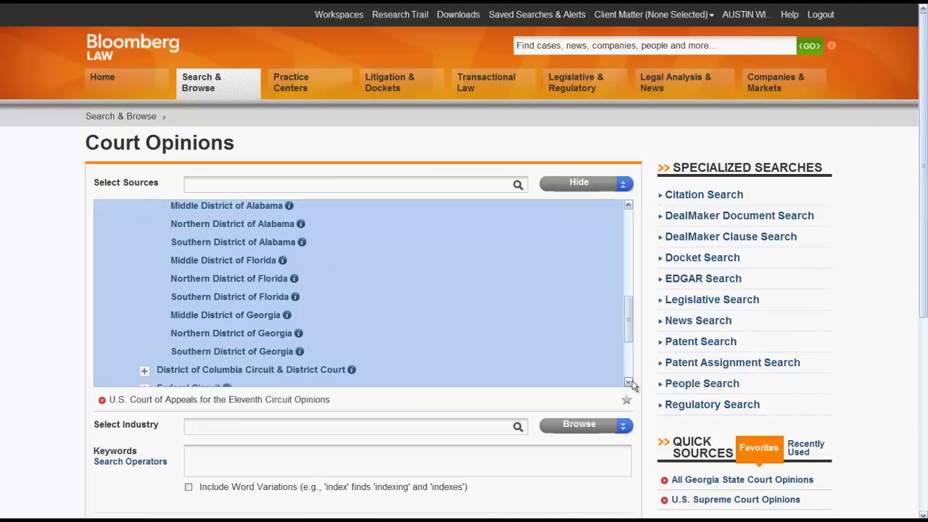
pyautogui.click(246, 323)
pyautogui.click(249, 334)
pyautogui.click(249, 351)
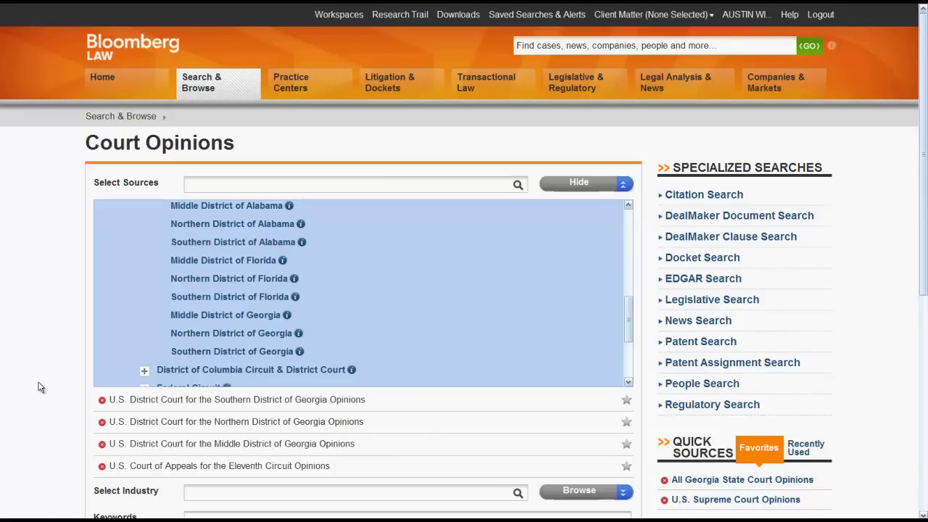
pyautogui.scroll(-2, 40, 388)
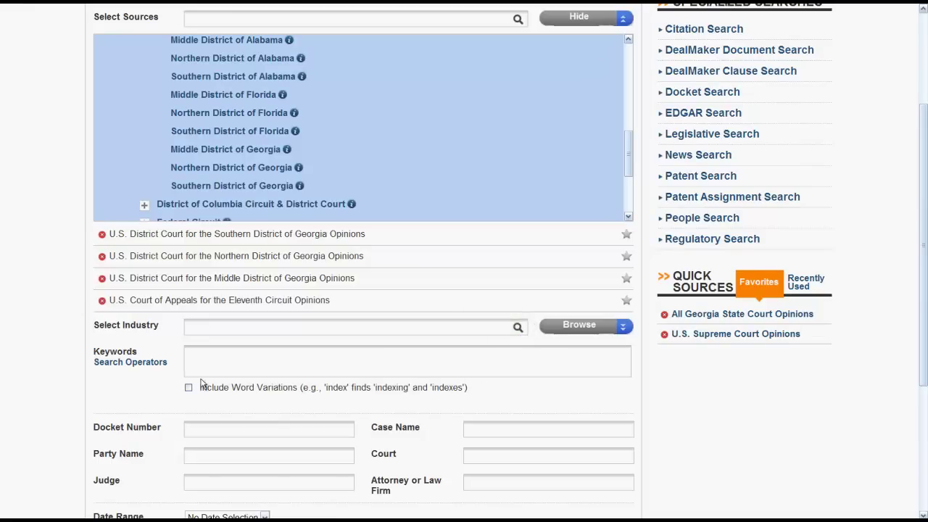
# Step: Add Apartment Leasing under Real Estate as the industry filter
pyautogui.click(625, 328)
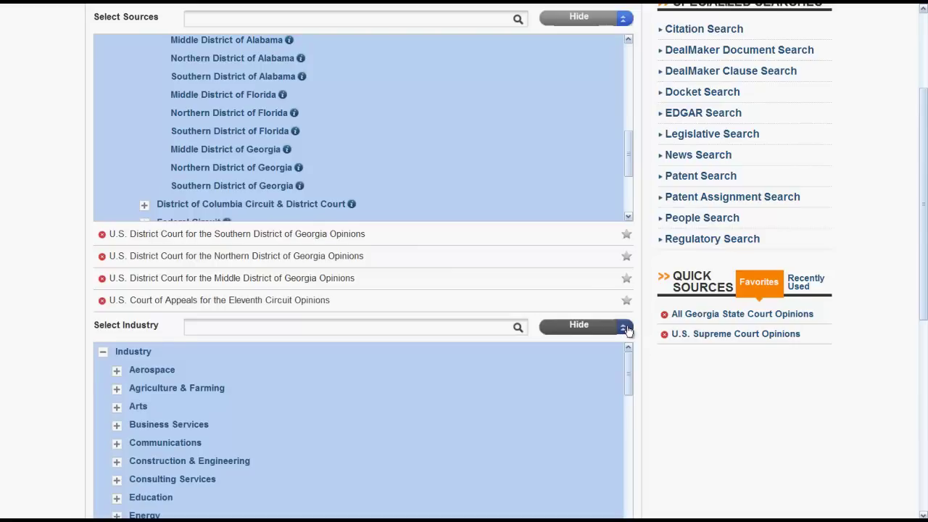
pyautogui.scroll(-5, 468, 374)
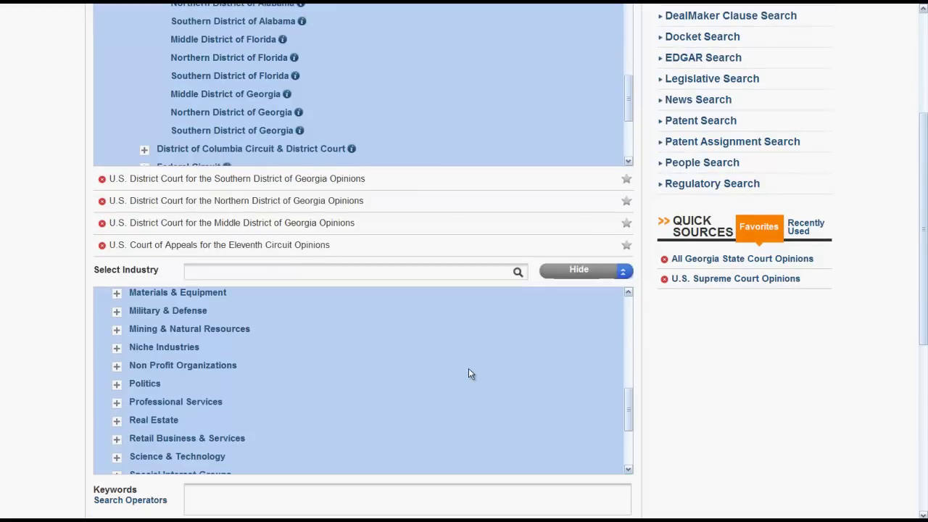
pyautogui.click(117, 420)
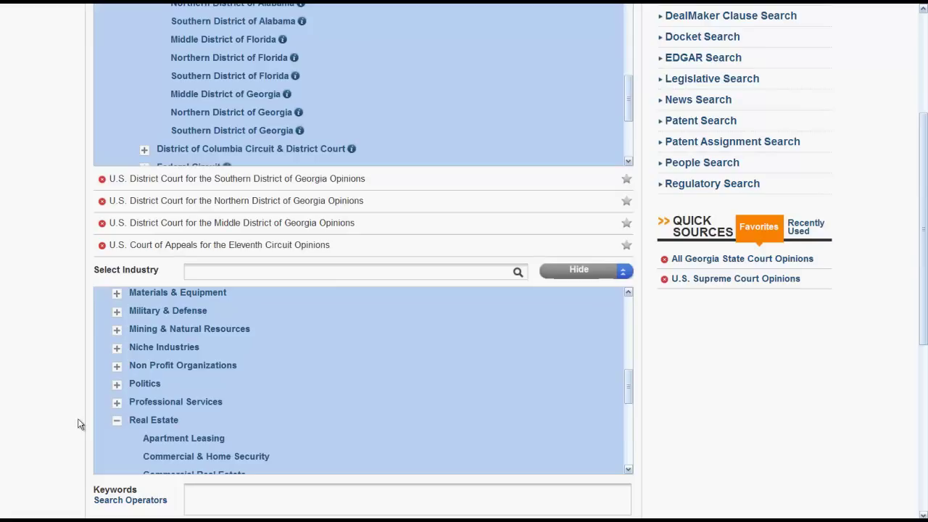
pyautogui.click(215, 444)
pyautogui.scroll(-2, 769, 446)
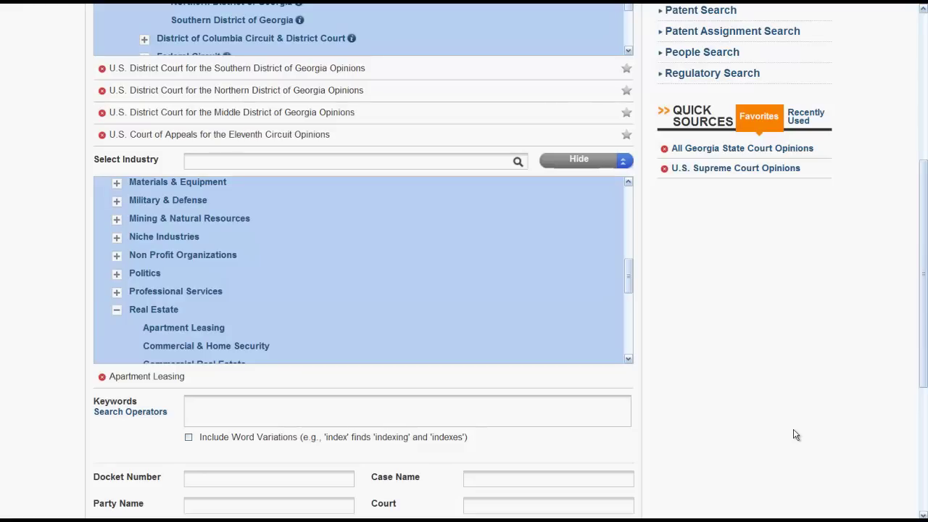
# Step: Search the keyword 'contract' with the date range limited to the last 5 years
pyautogui.click(556, 409)
pyautogui.write('contract')
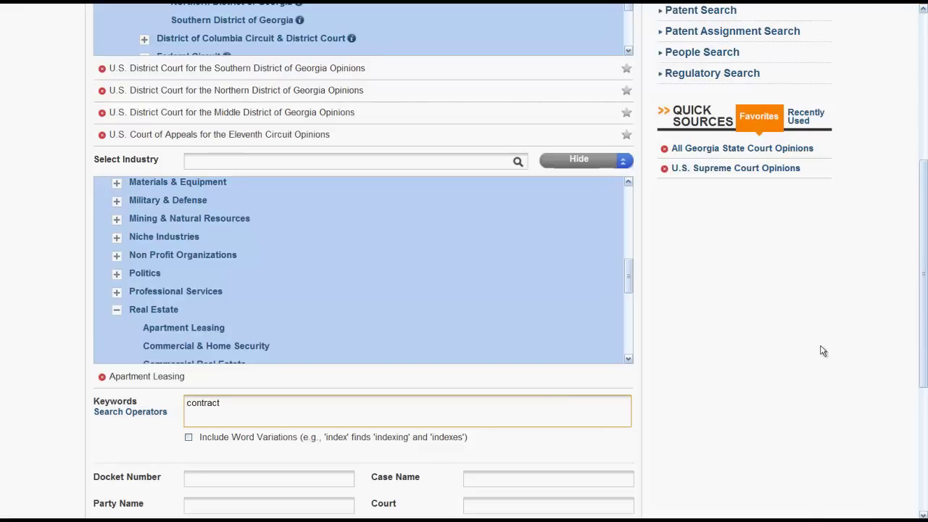
pyautogui.scroll(-3, 797, 352)
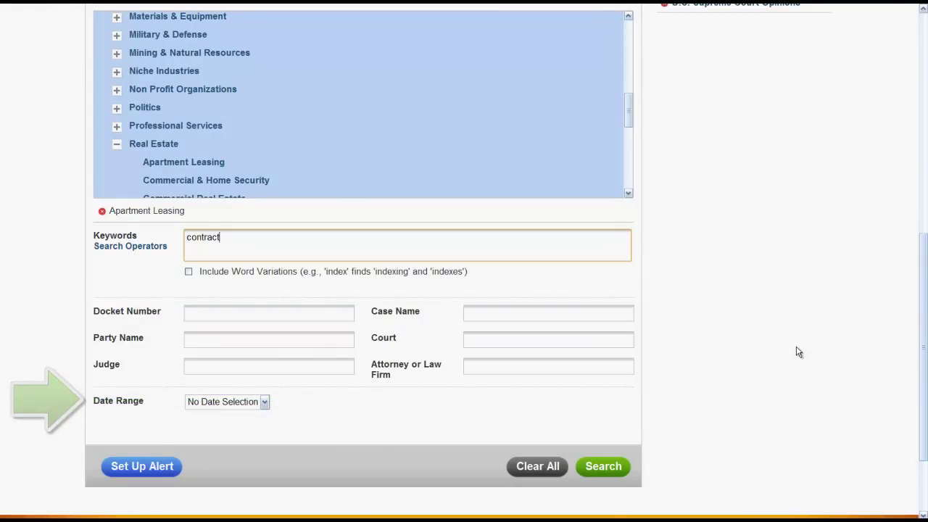
pyautogui.click(250, 402)
pyautogui.click(252, 475)
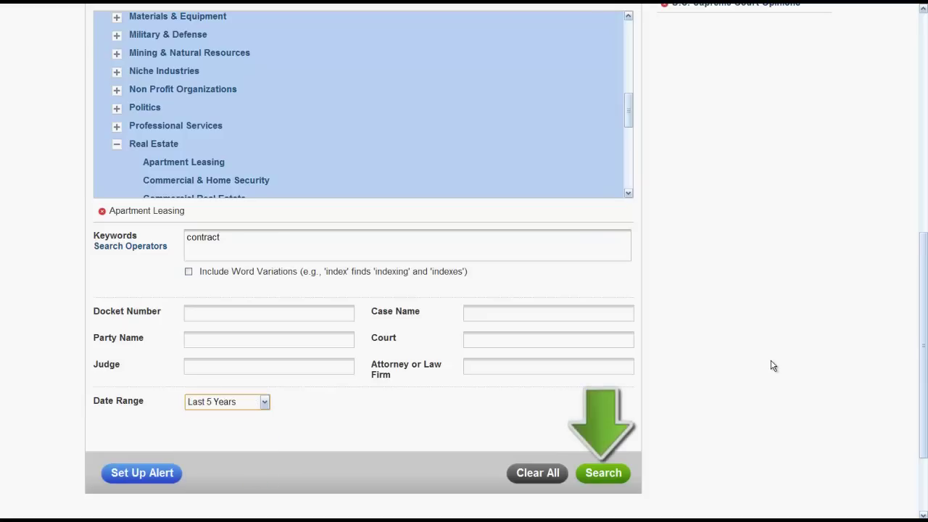
pyautogui.click(603, 472)
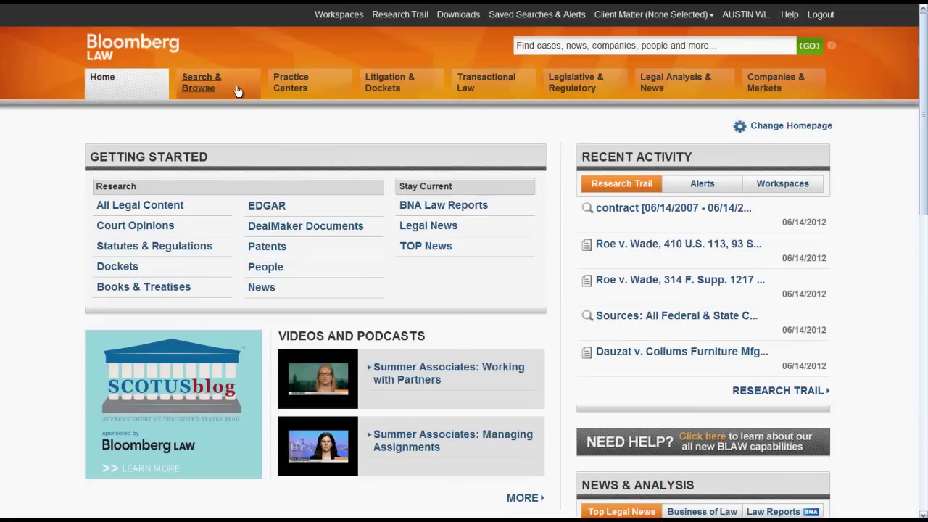
pyautogui.moveTo(236, 89)
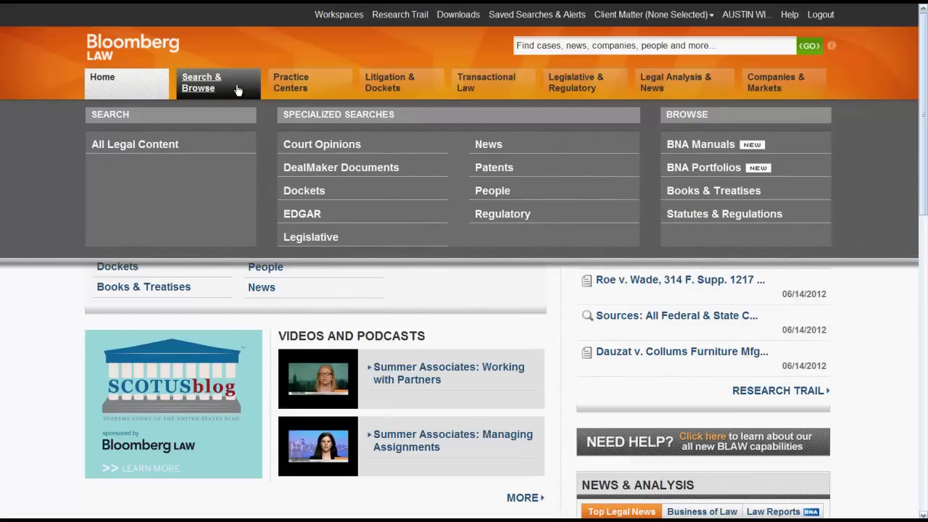
pyautogui.click(304, 142)
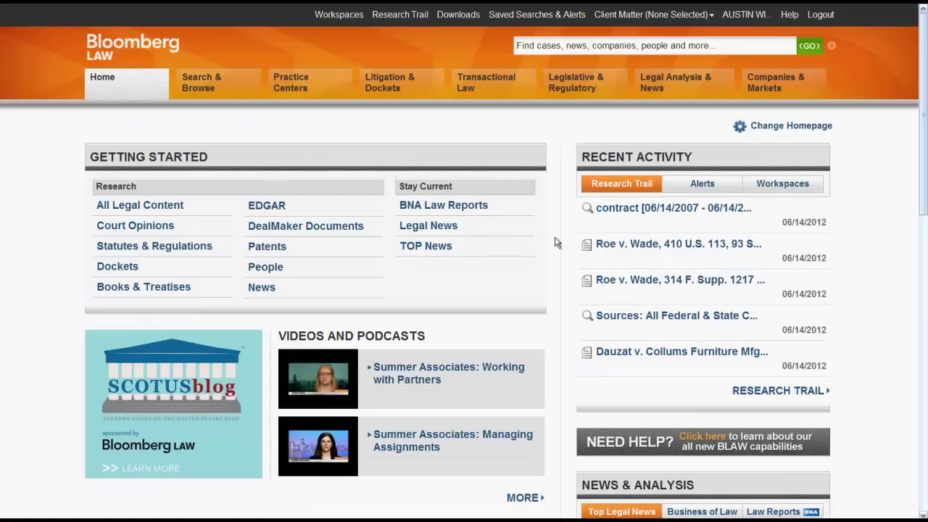
pyautogui.moveTo(327, 89)
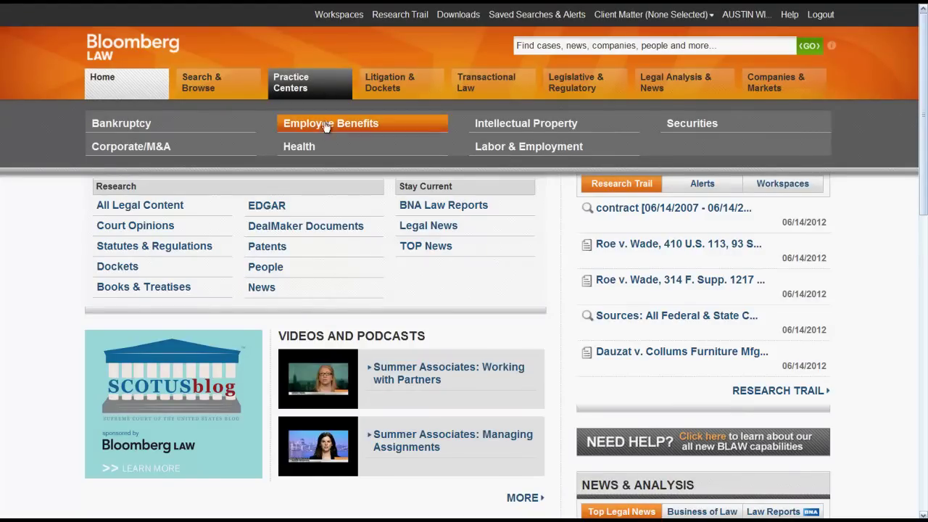
pyautogui.click(305, 147)
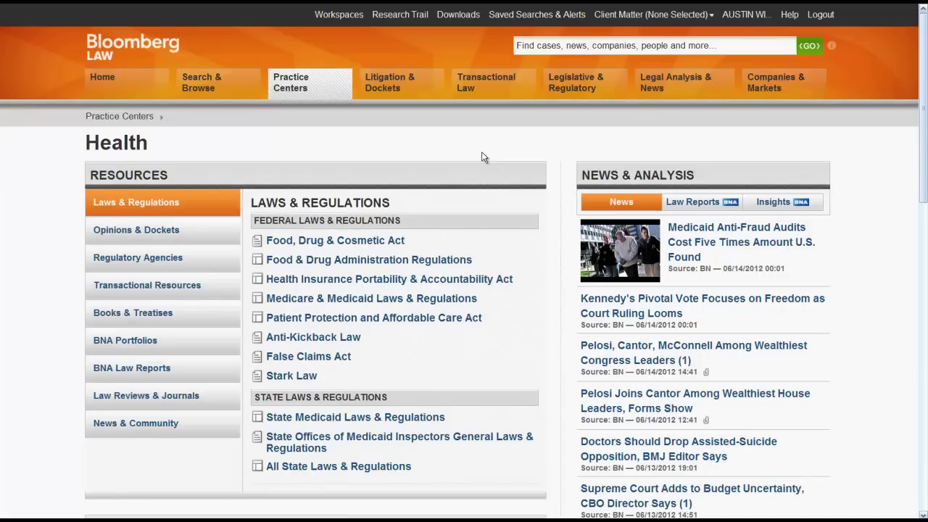
pyautogui.click(167, 231)
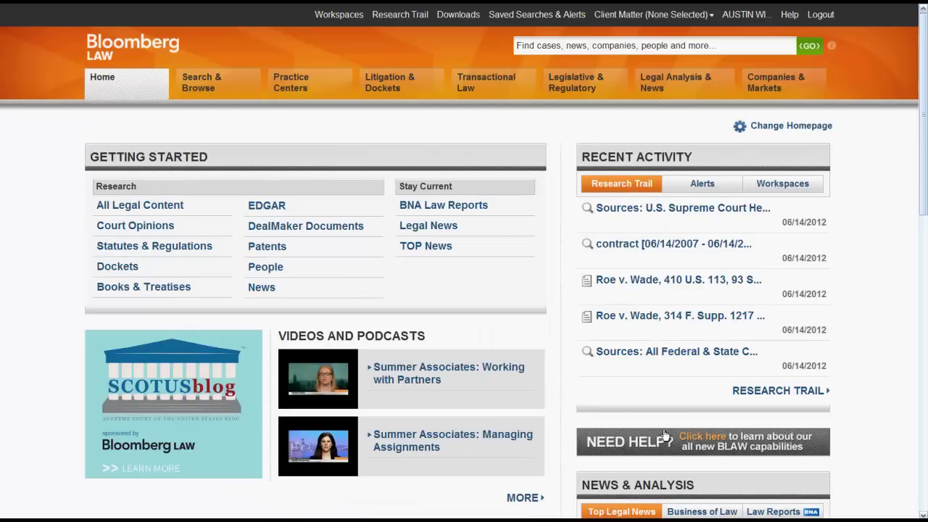
# Step: Open Litigation Resources from the Litigation & Dockets menu
pyautogui.moveTo(421, 87)
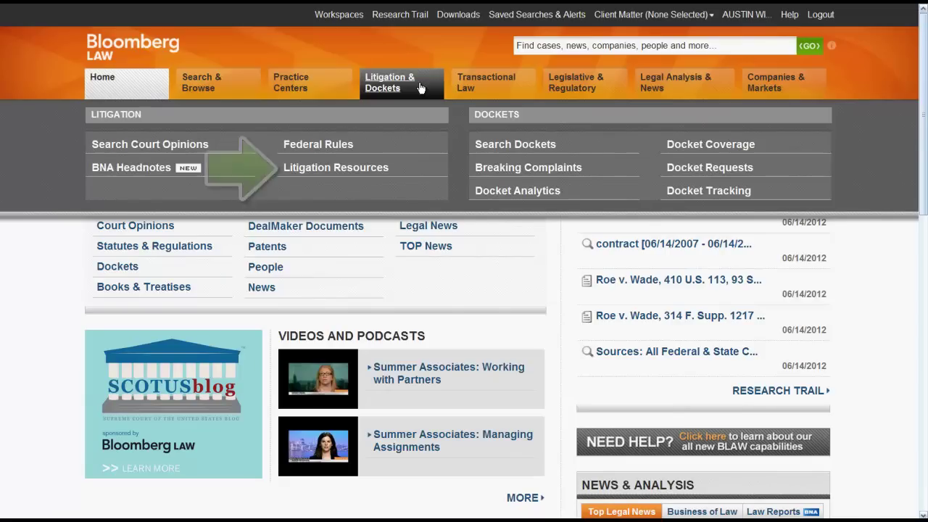
pyautogui.click(379, 168)
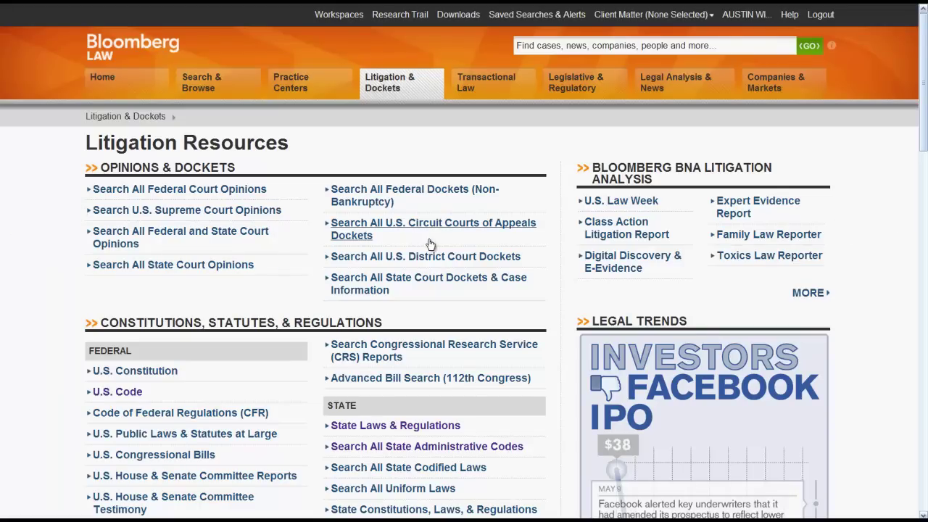
# Step: Start a search of U.S. Supreme Court opinions from Litigation Resources
pyautogui.click(239, 212)
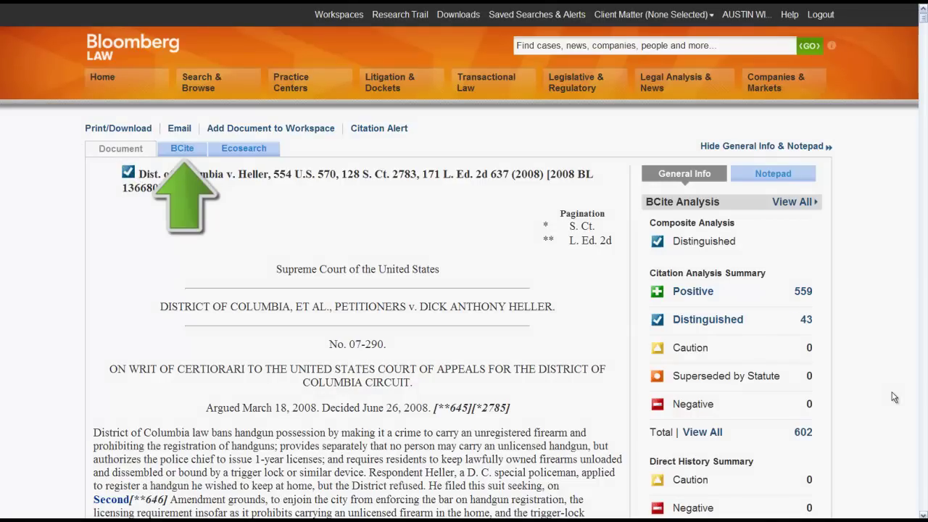
pyautogui.click(182, 148)
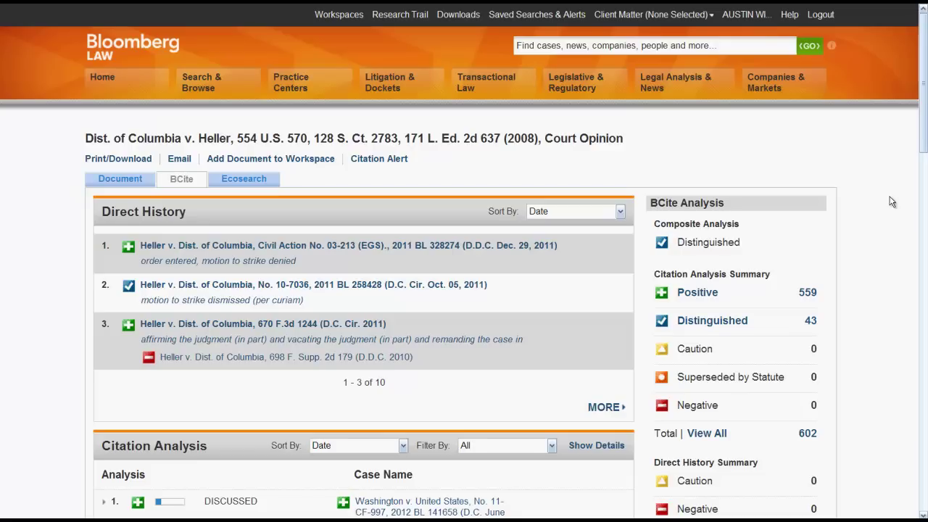
pyautogui.click(119, 179)
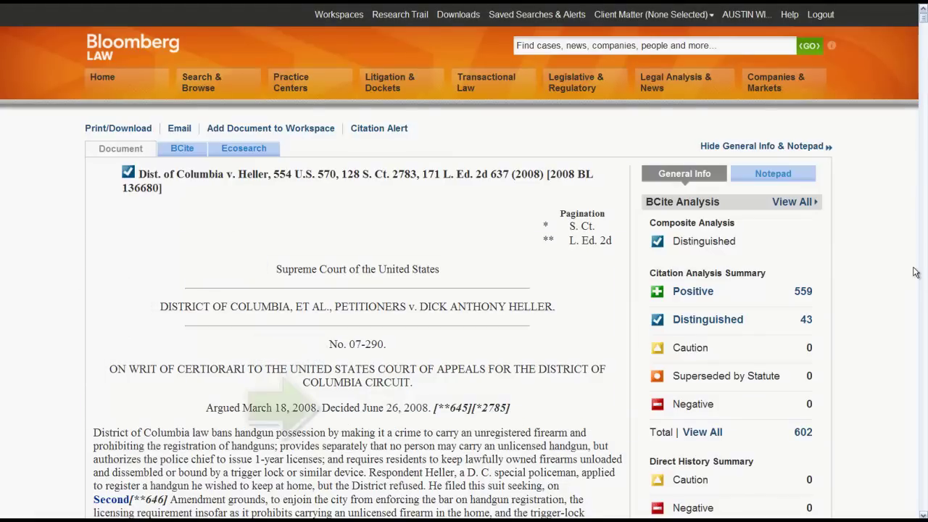
# Step: Scroll the Heller opinion past the syllabus to the start of the majority opinion
pyautogui.scroll(-5, 915, 272)
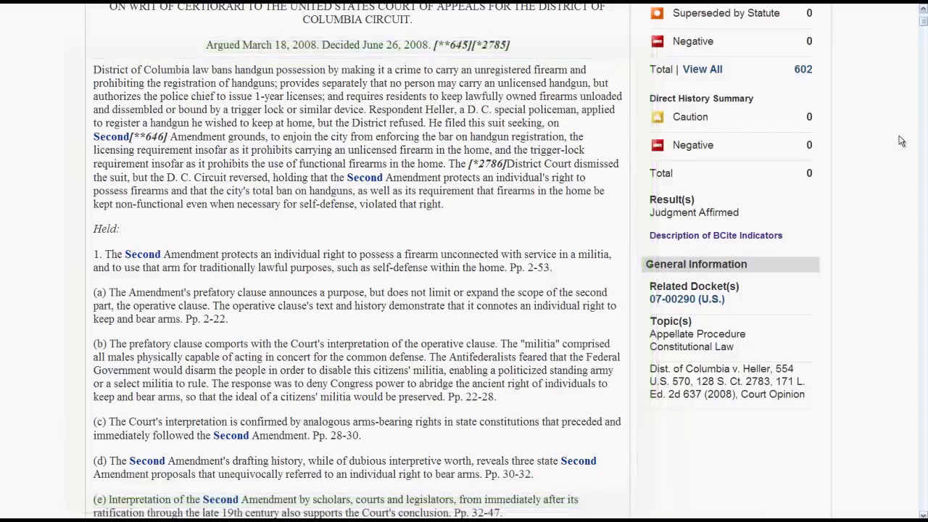
pyautogui.scroll(-10, 927, 500)
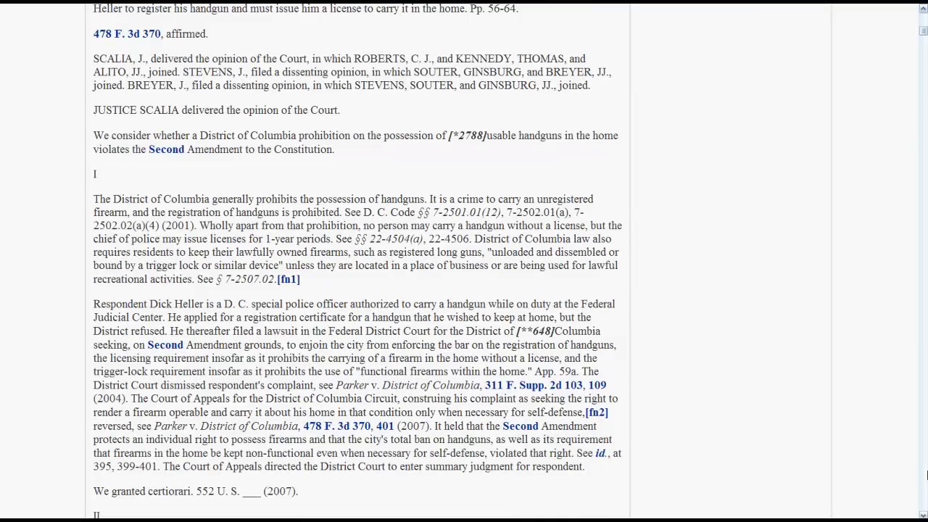